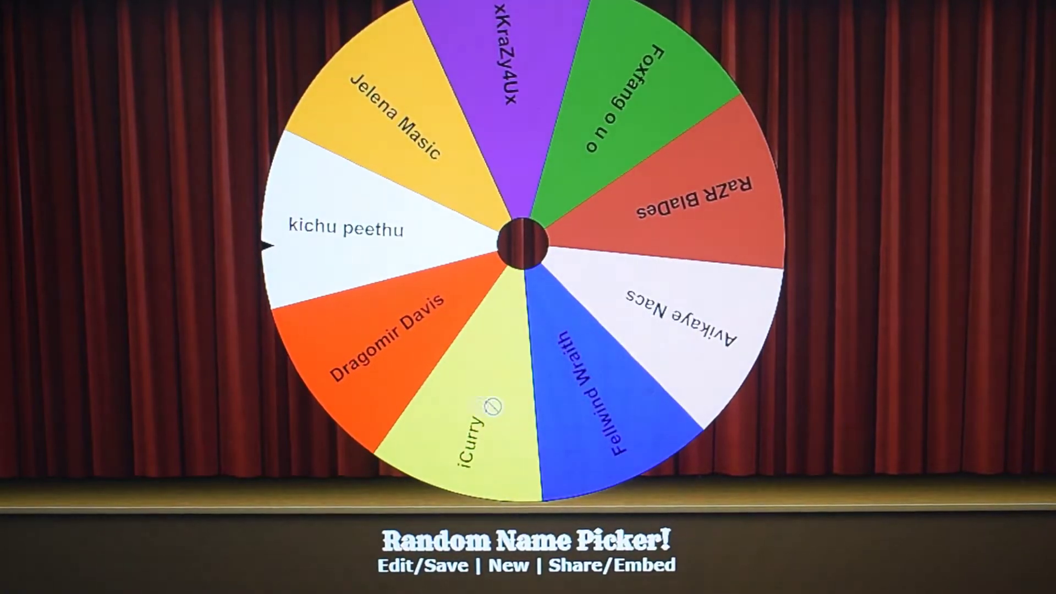
Step: Spin the viewer-name wheel again so it rolls toward kichu peethu
{"action": "left_click", "coordinate": [578, 380]}
Step: Give the name wheel a fresh fast spin to pick the winning viewer
{"action": "left_click", "coordinate": [553, 376]}
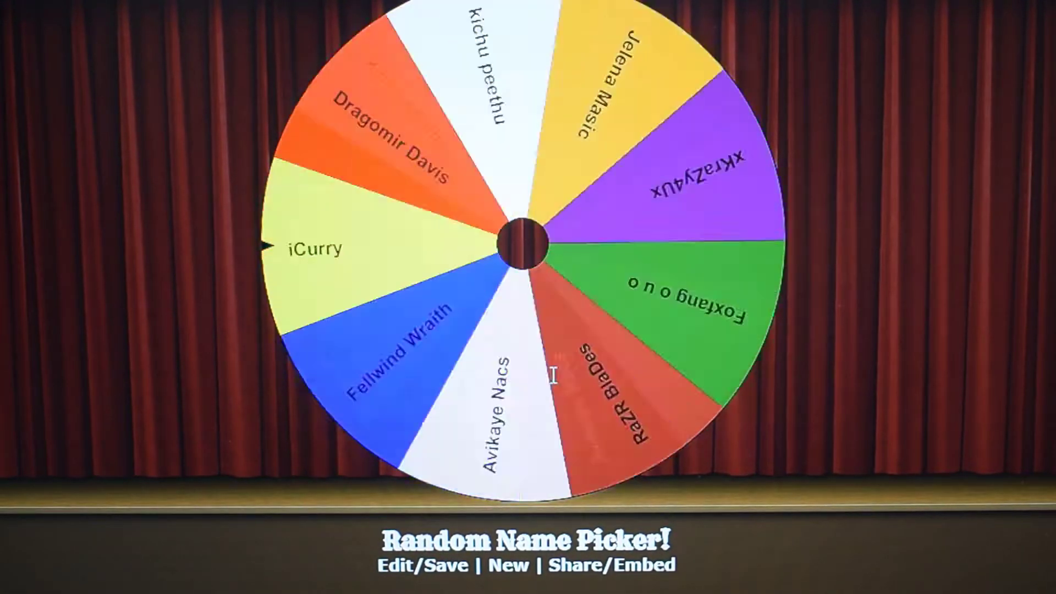